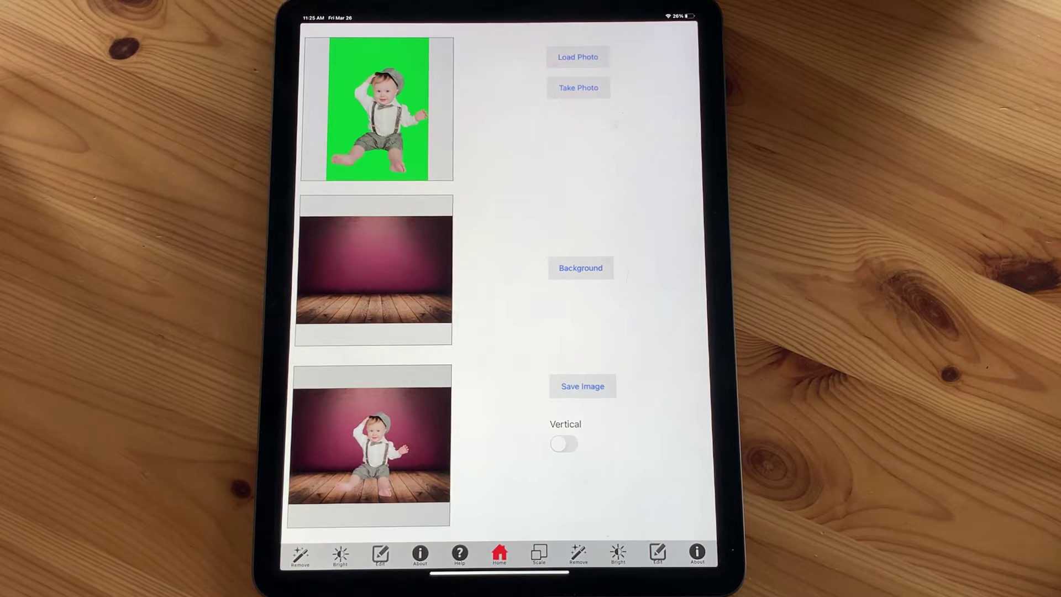
Pick the Holiday pot-of-gold virtual scene as the backdrop behind the baby.
click(580, 268)
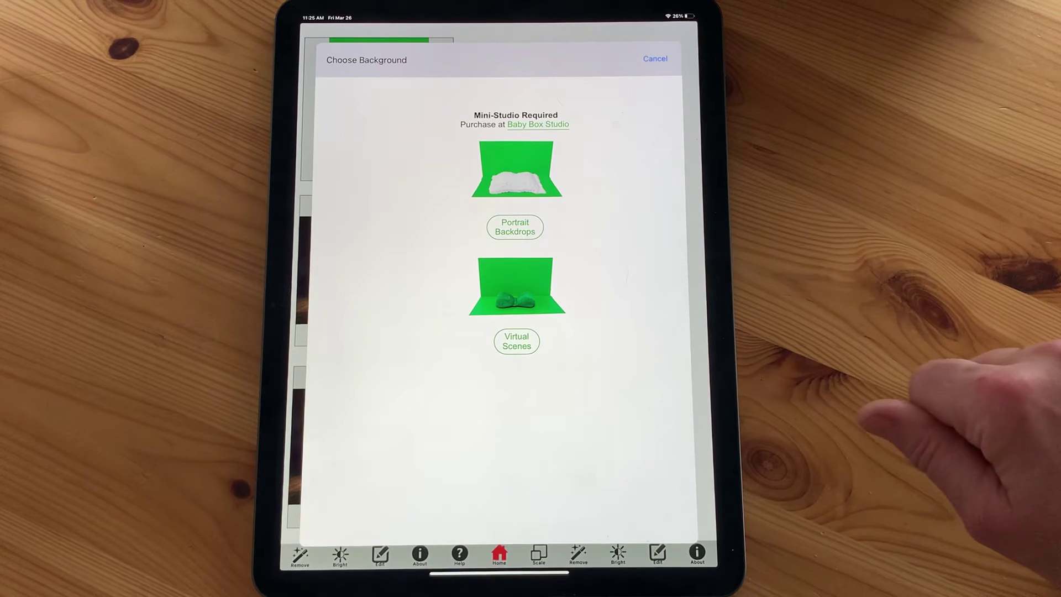
click(516, 338)
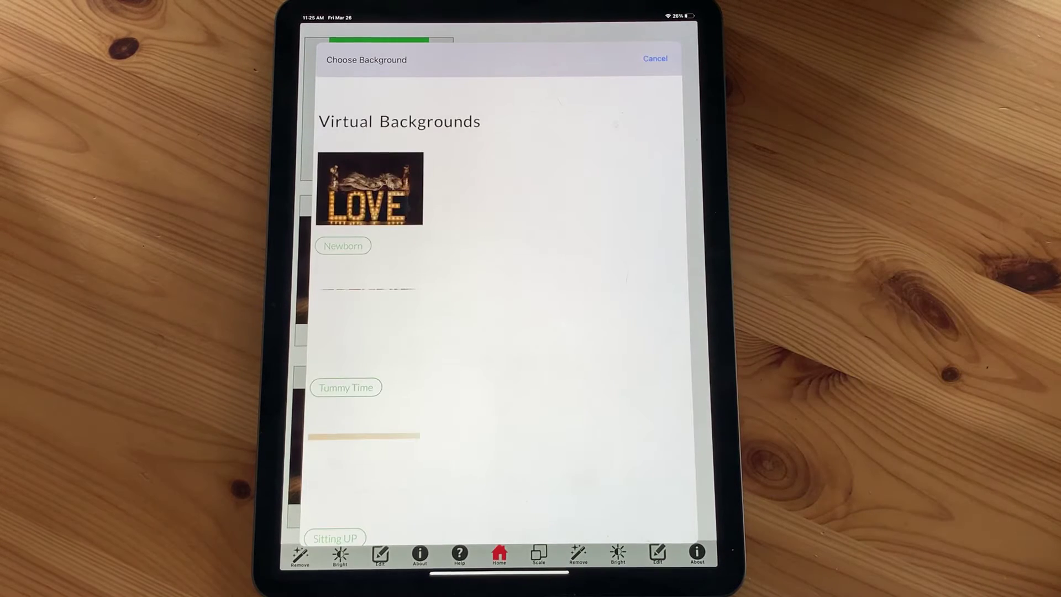
scroll(365, 332, down, 5)
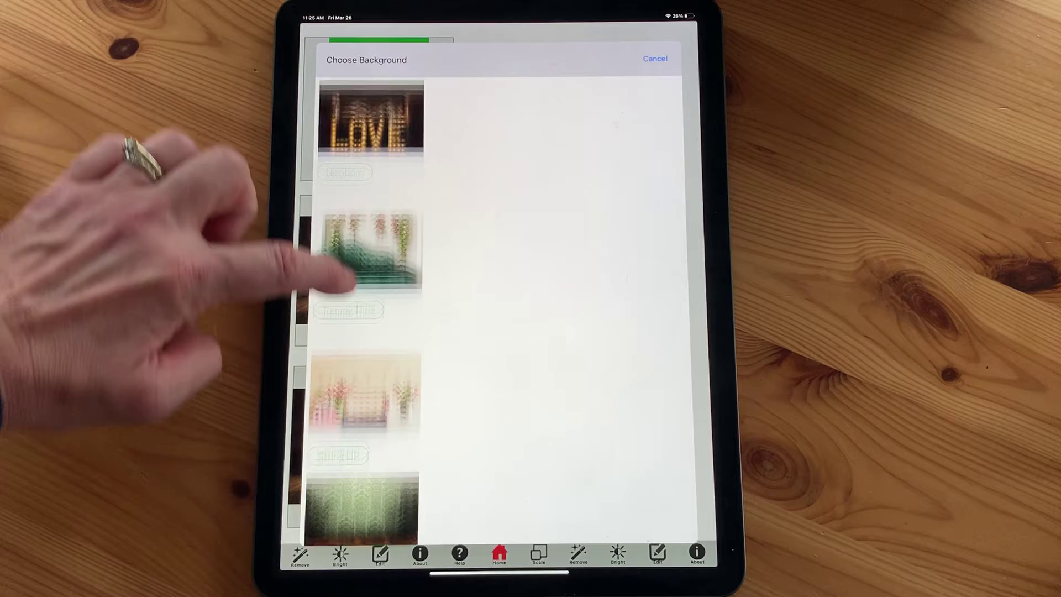
click(329, 519)
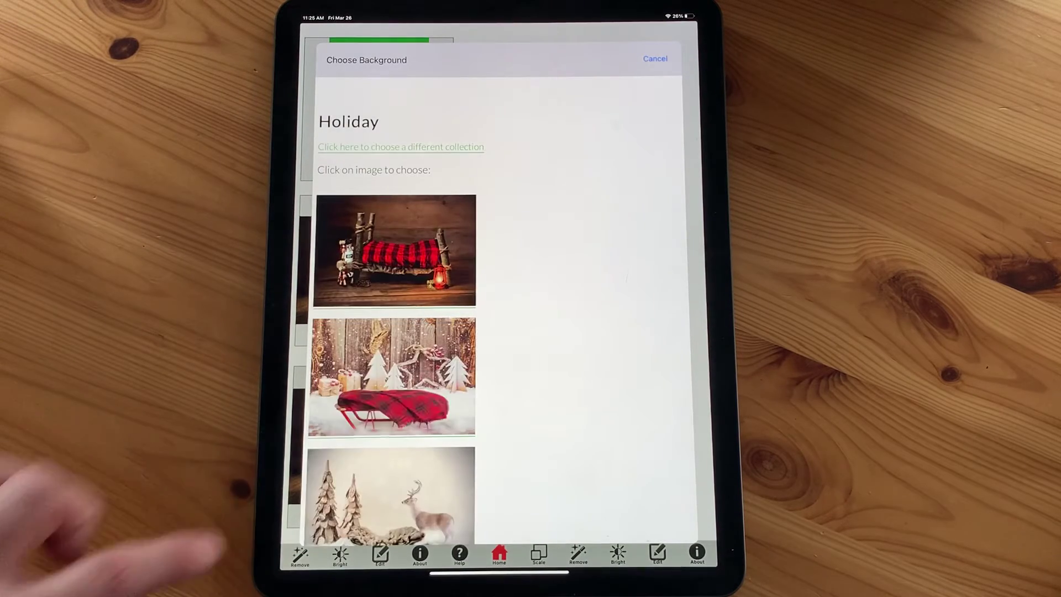
scroll(261, 307, down, 2)
scroll(320, 201, down, 2)
scroll(361, 356, down, 2)
scroll(364, 352, down, 1)
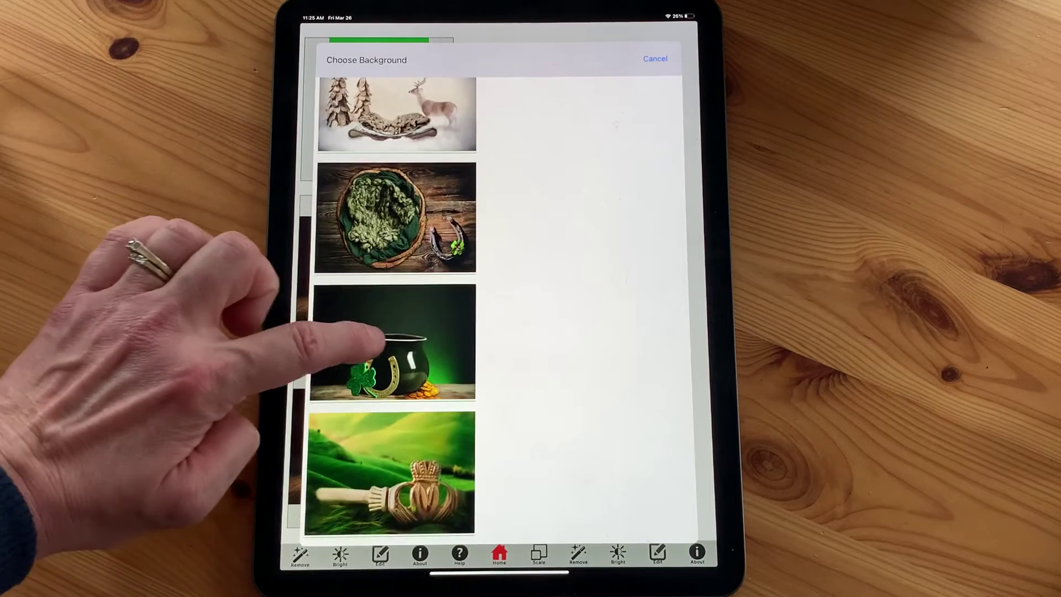
click(394, 341)
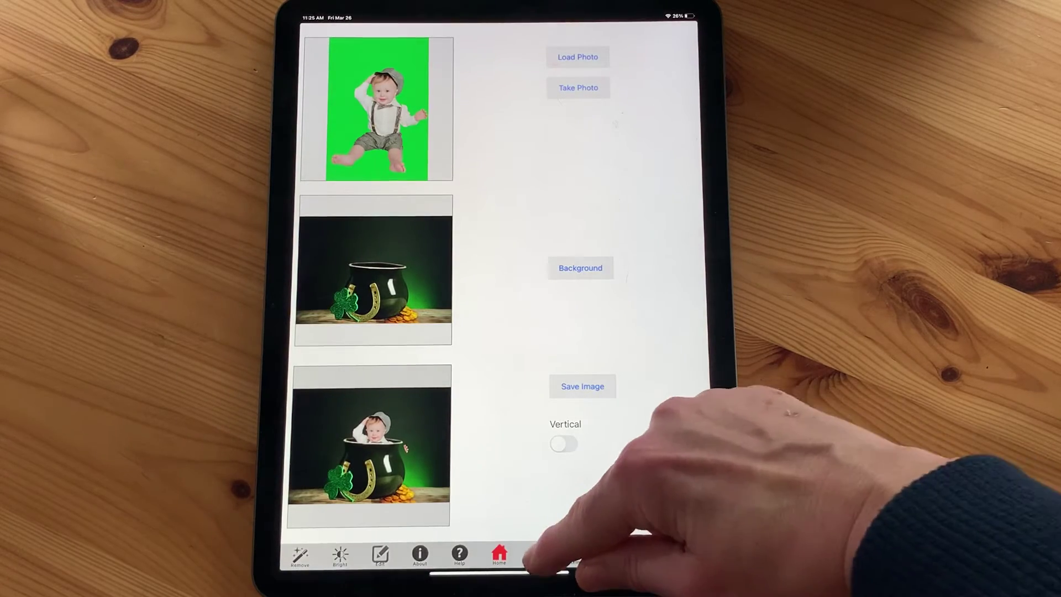
Move and enlarge the baby so she sits higher inside the pot of gold.
click(538, 554)
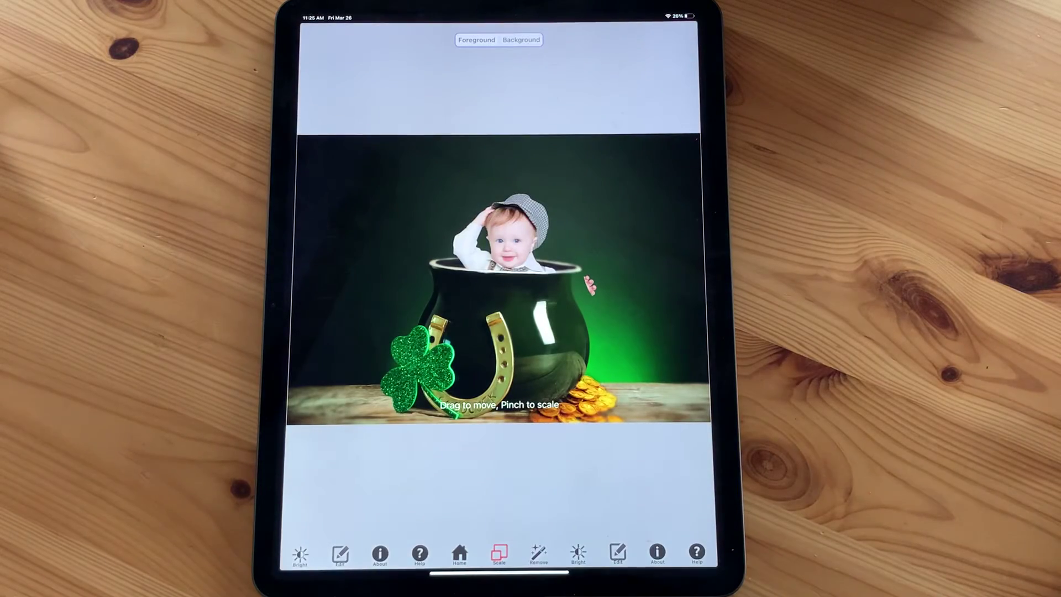
scroll(597, 299, up, 2)
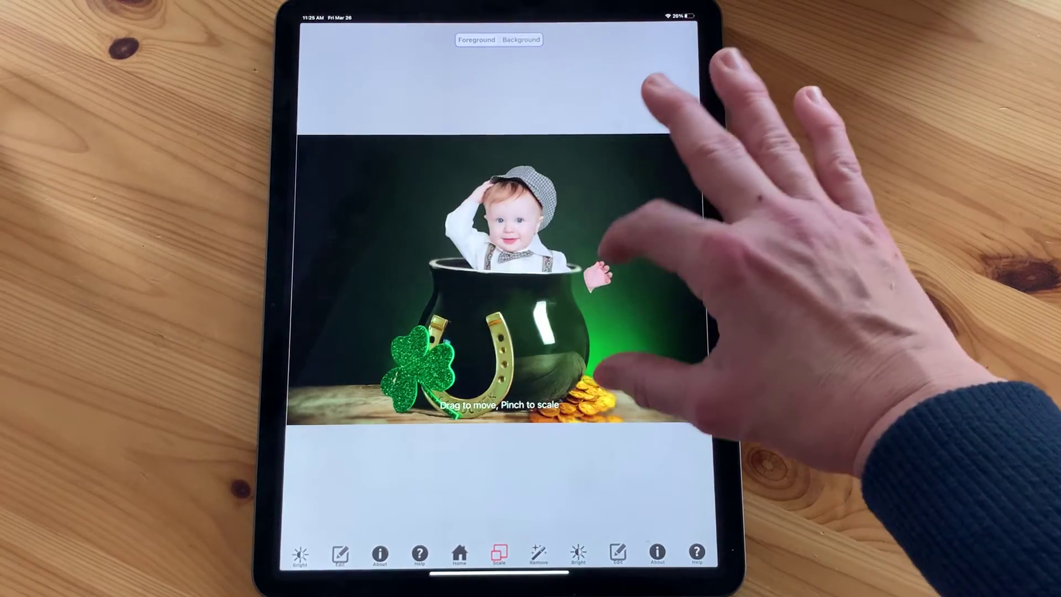
scroll(514, 249, down, 2)
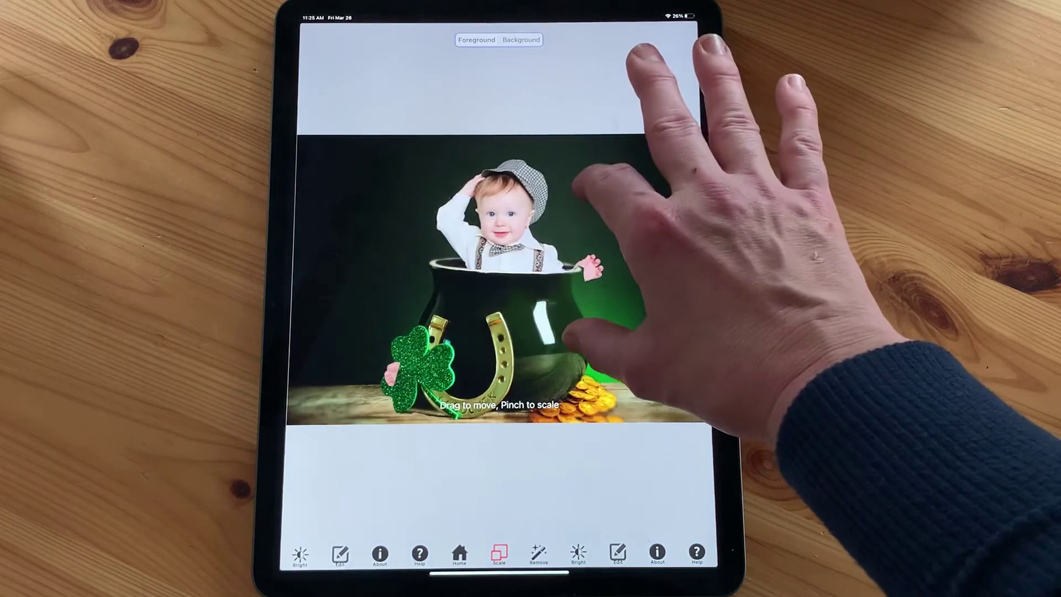
scroll(530, 249, up, 2)
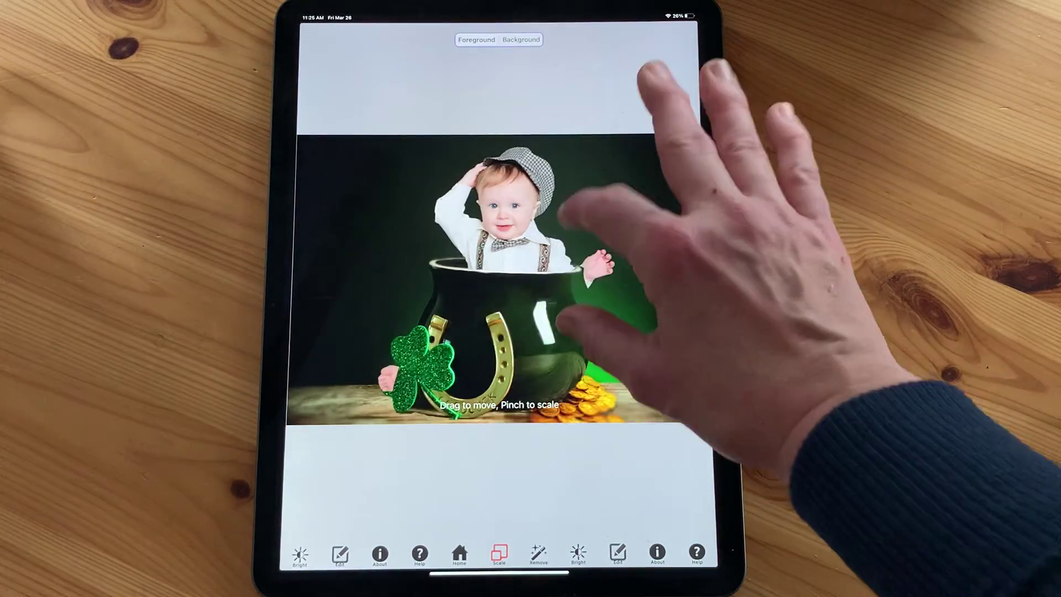
scroll(515, 249, up, 1)
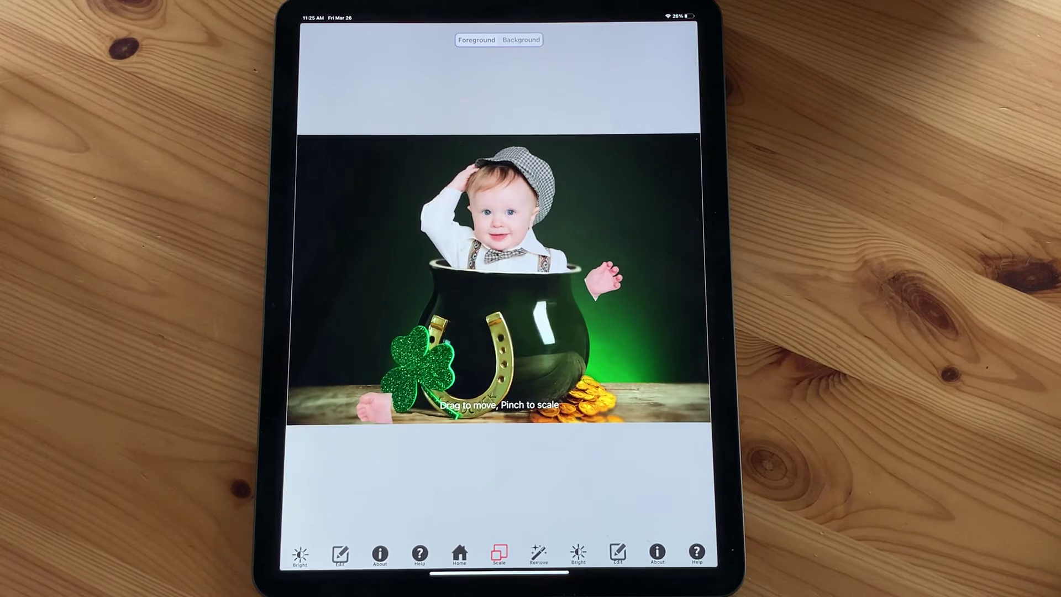
Erase the baby's hand and foot poking outside the pot.
click(618, 554)
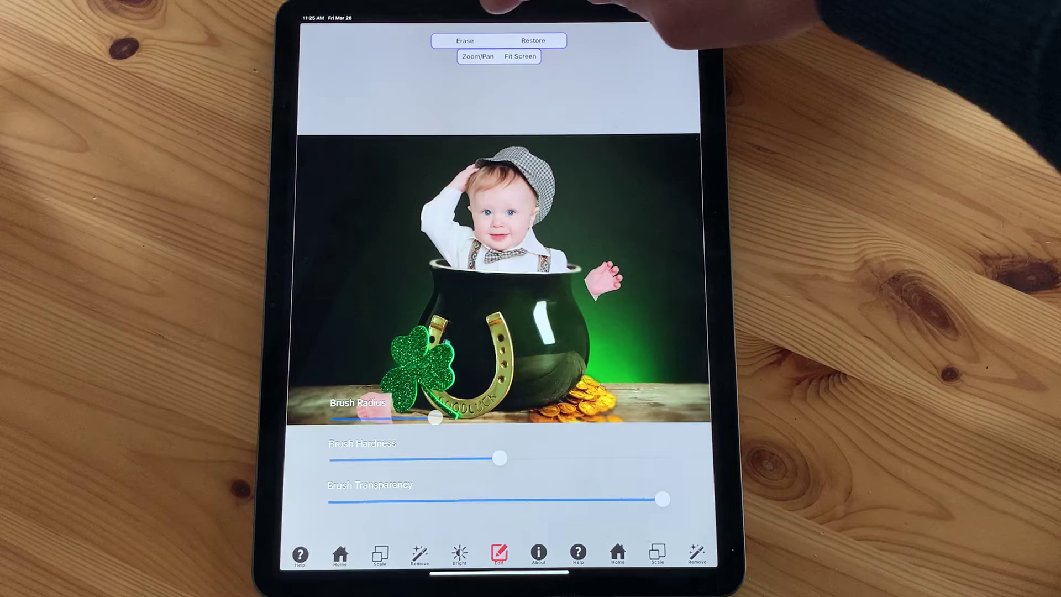
click(465, 40)
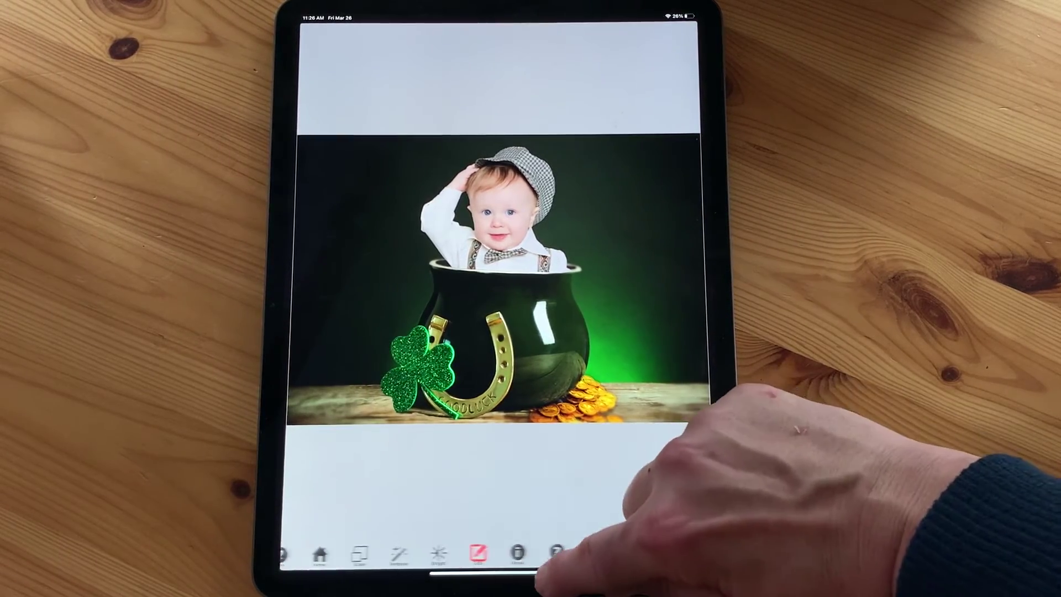
click(538, 553)
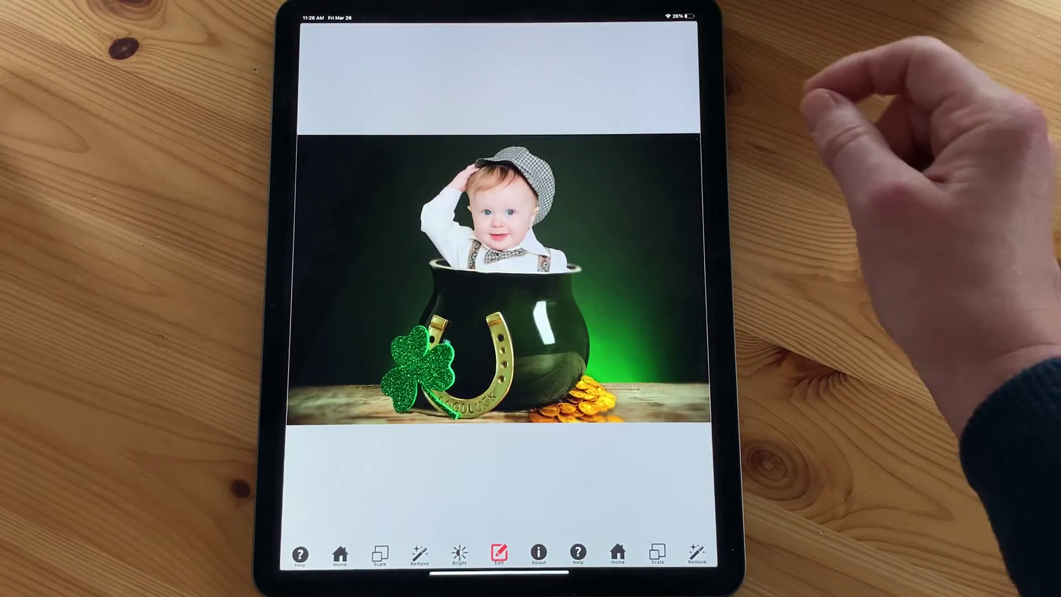
Zoom in on the baby's face and collar to inspect the cutout edges.
drag(498, 216, 573, 249)
mouse_move(580, 307)
mouse_down()
mouse_move(452, 274)
mouse_move(622, 274)
mouse_up()
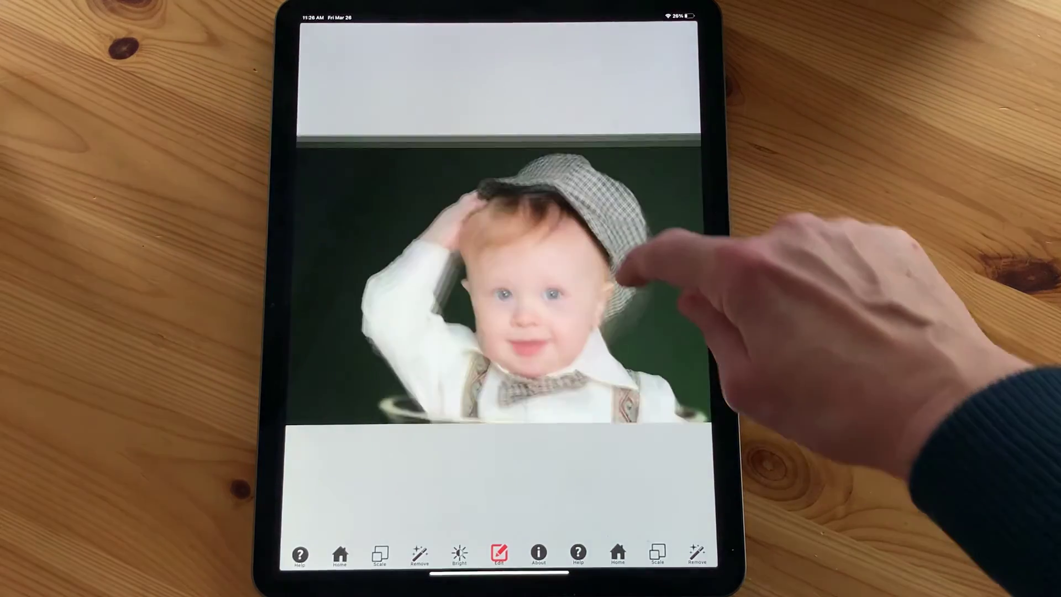
mouse_move(603, 190)
mouse_down()
mouse_move(639, 213)
mouse_move(610, 296)
mouse_move(530, 166)
mouse_move(711, 304)
mouse_move(642, 228)
mouse_up()
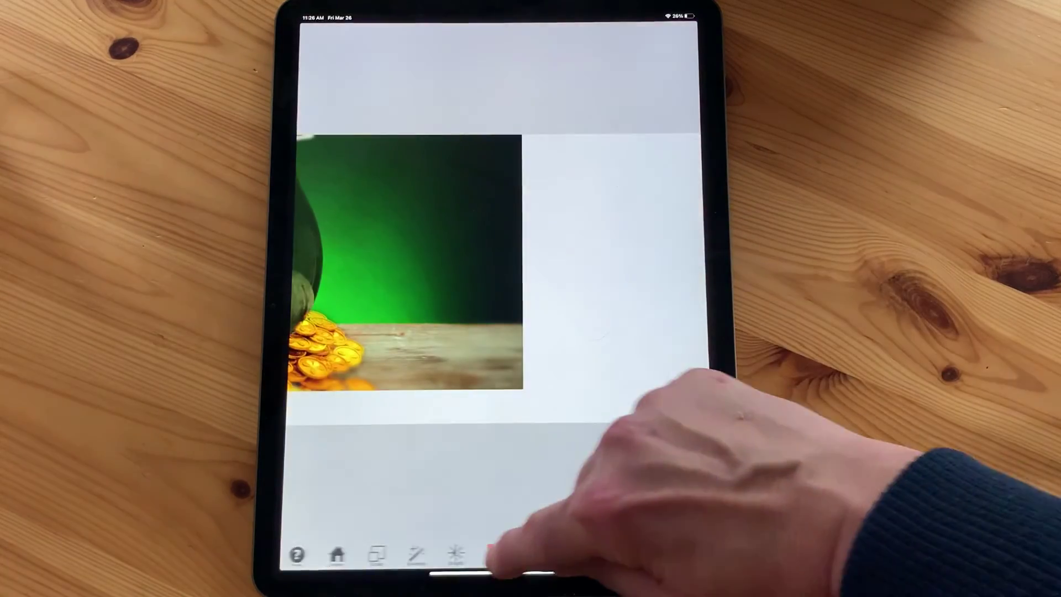
Save the composite image from the home page and dismiss the Image Saved alert.
click(539, 552)
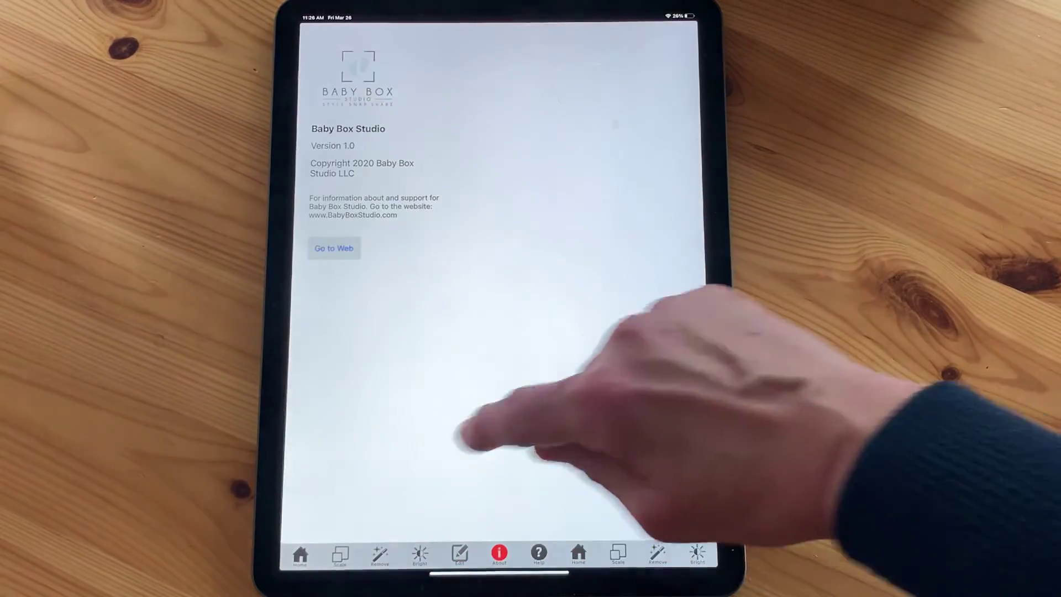
click(578, 553)
click(580, 386)
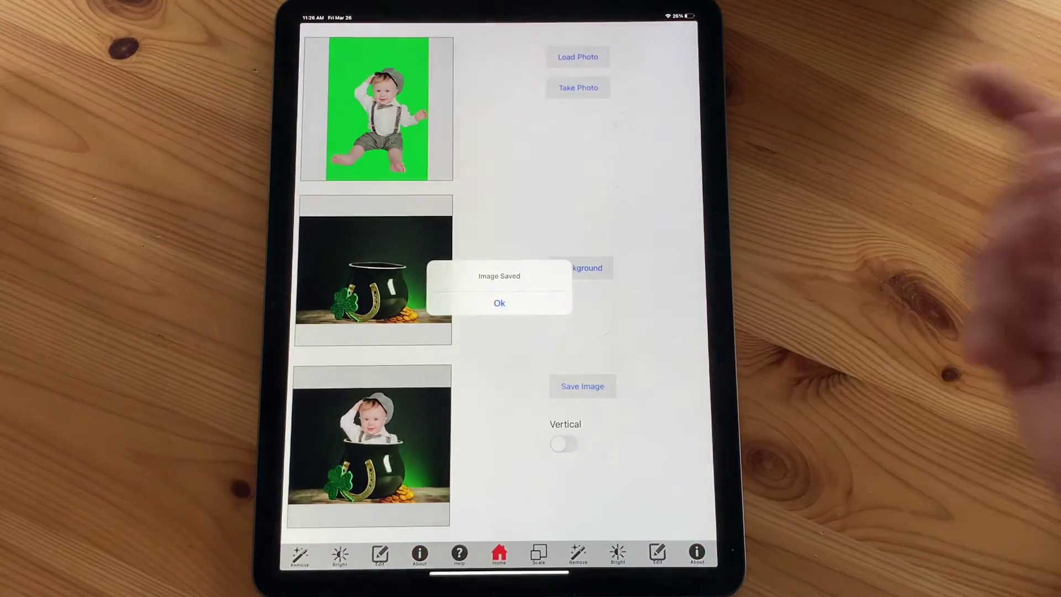
click(499, 303)
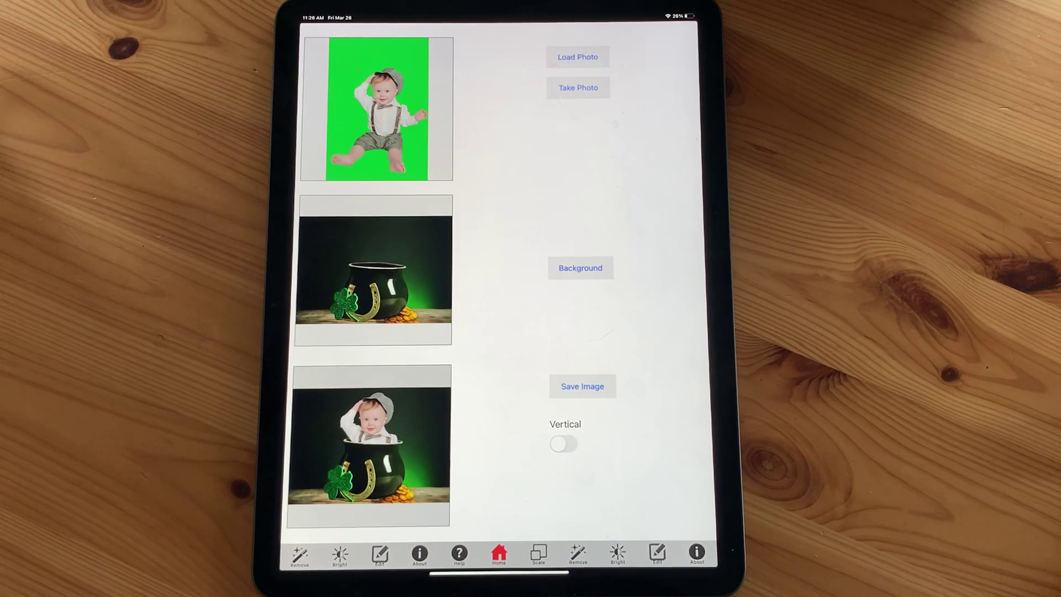